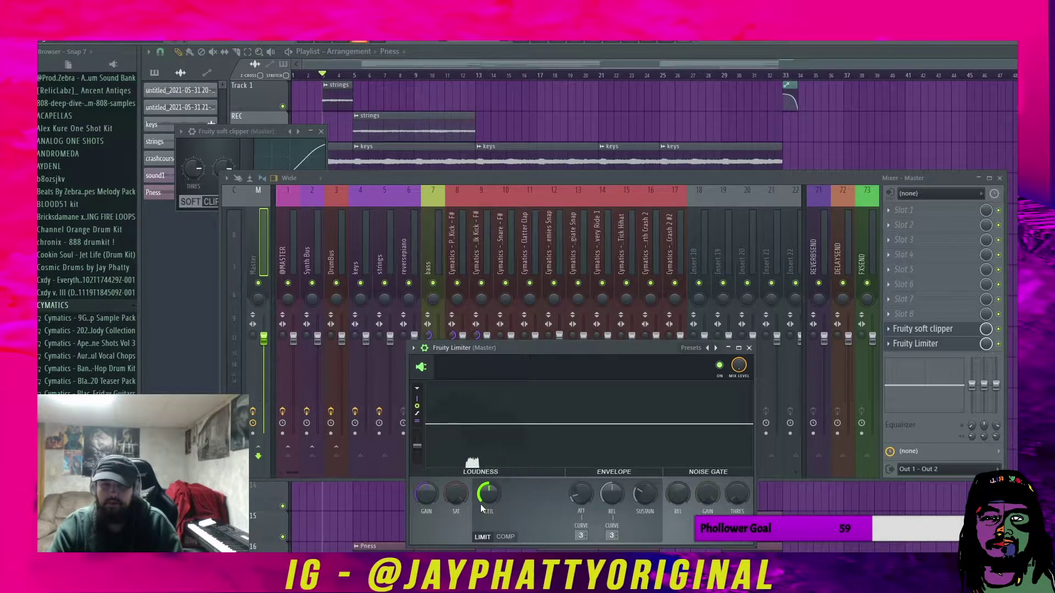
Place the master's Fruity soft clipper window beside the Fruity Limiter and briefly play the song.
left_click(259, 143)
left_click_drag(259, 143, 336, 351)
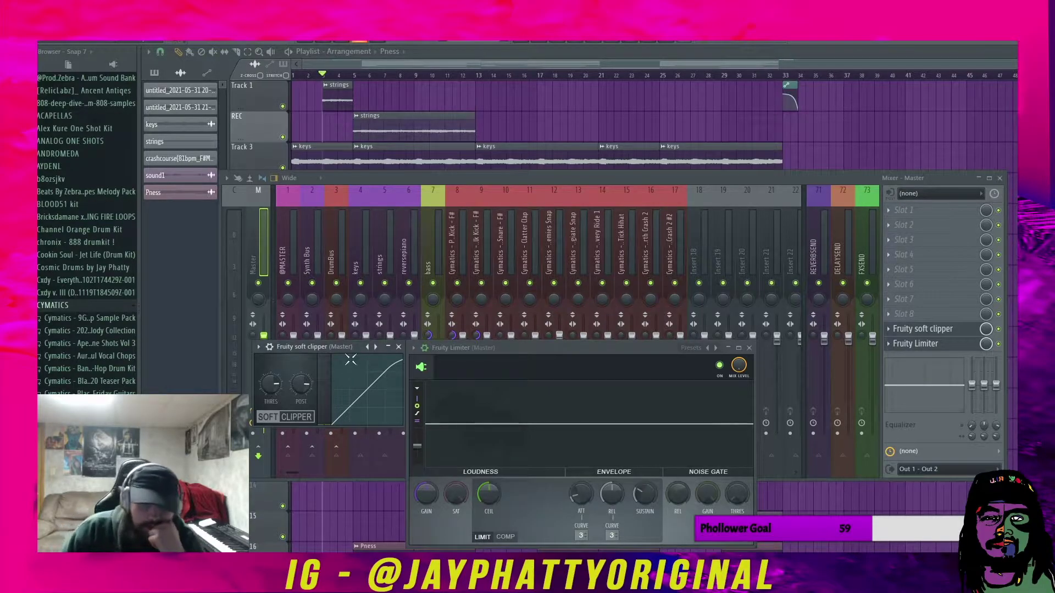
key("space")
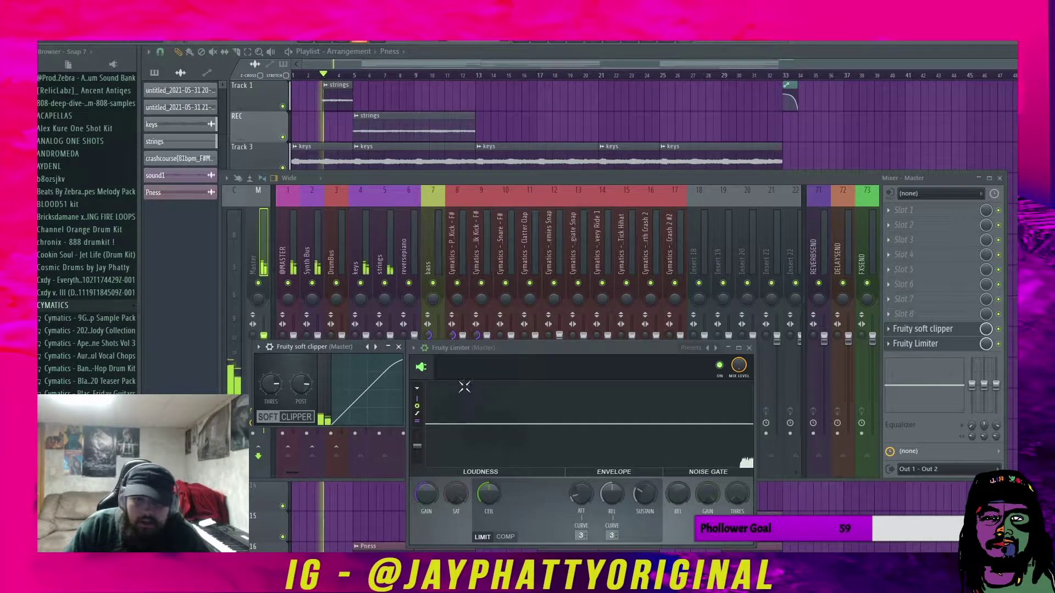
key("space")
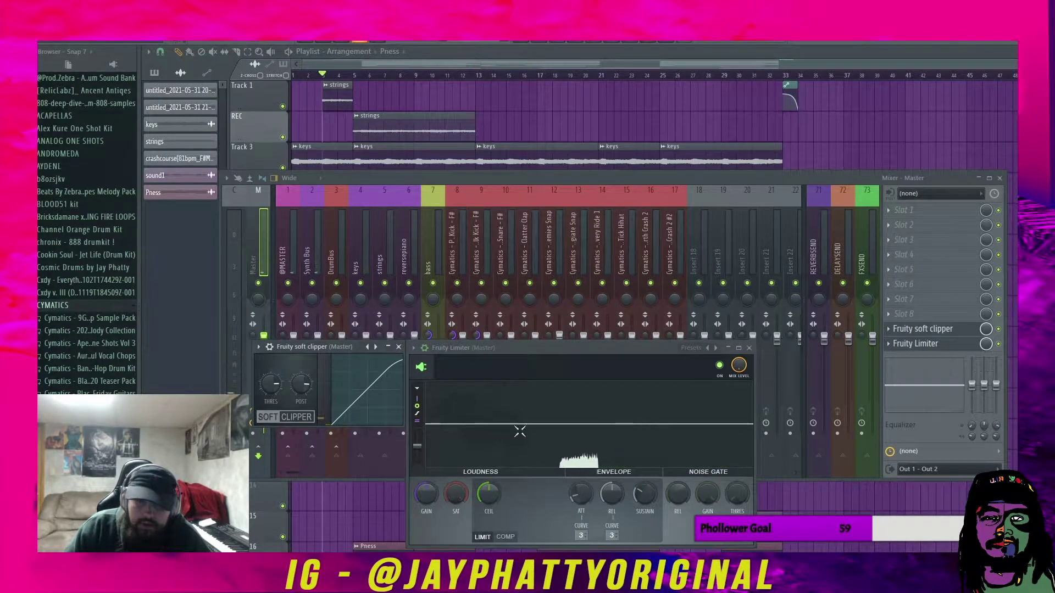
Try a lower ceiling and boosted gain on the Fruity Limiter during playback, and reset the gain to default.
left_click_drag(492, 500, 492, 504)
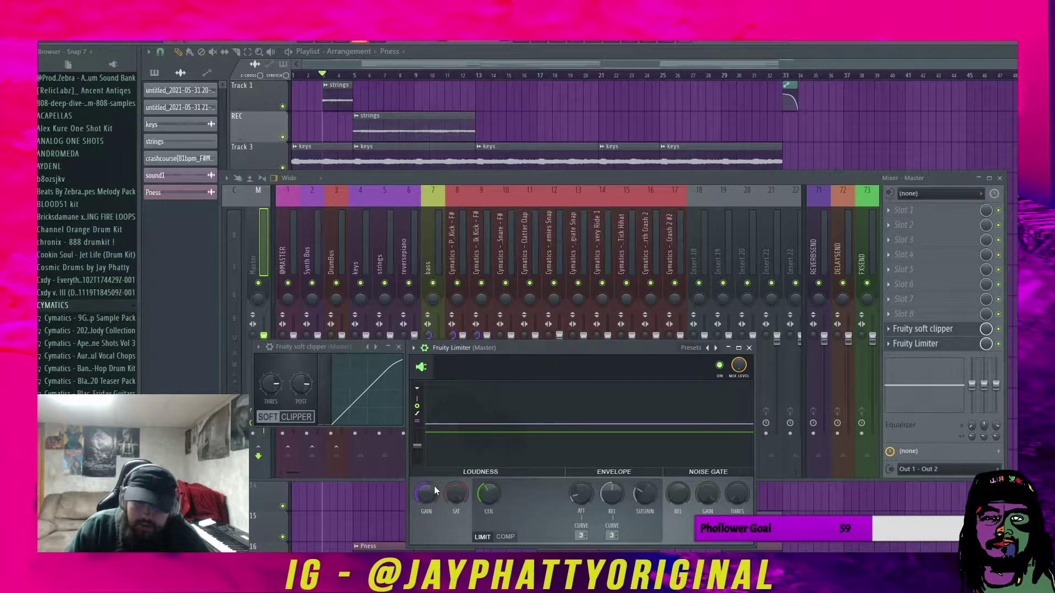
key("space")
left_click_drag(424, 495, 425, 480)
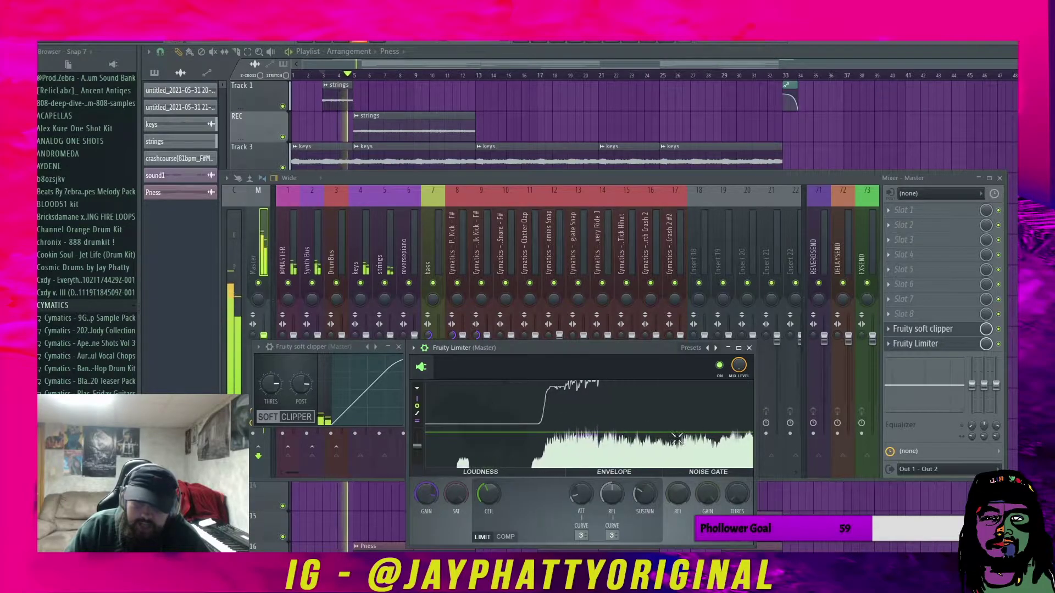
key("space")
left_click_drag(426, 493, 426, 480)
right_click(426, 492)
left_click(466, 407)
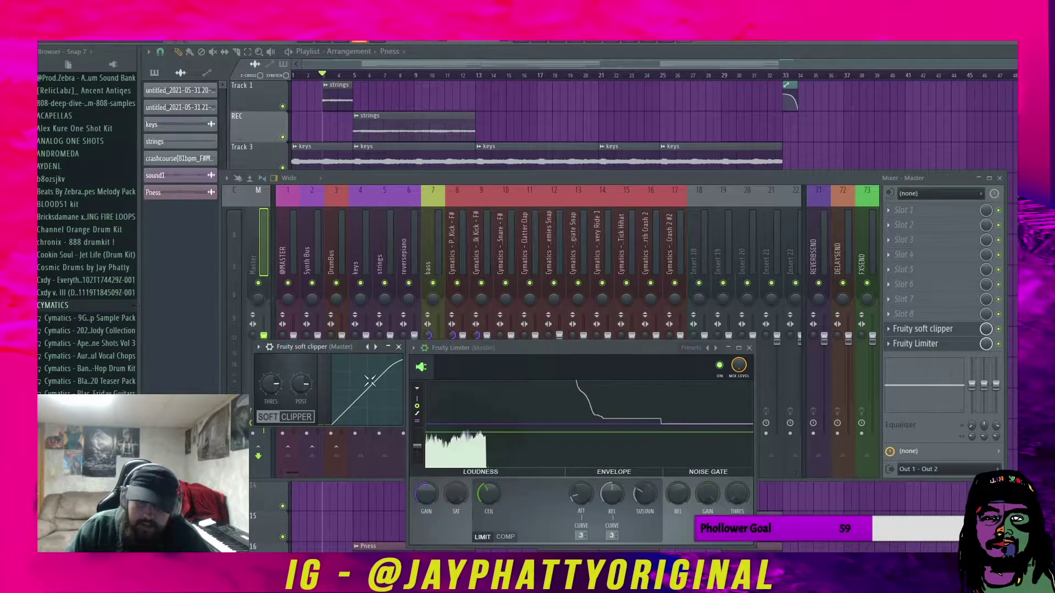
Bring up the master's Fruity Limiter on its own and reset its ceiling to default.
left_click(341, 424)
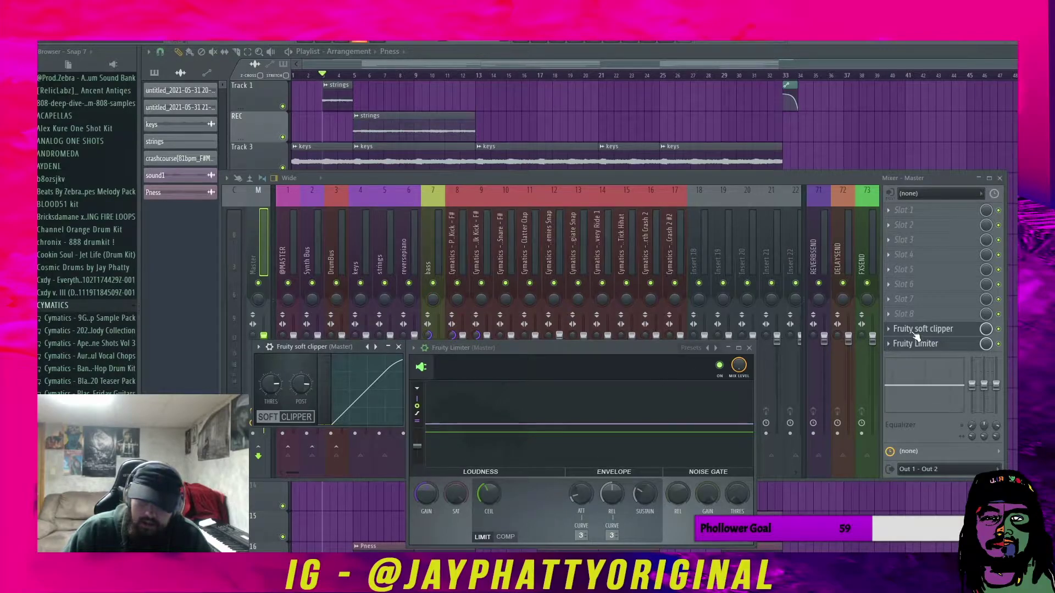
left_click(931, 347)
left_click(927, 346)
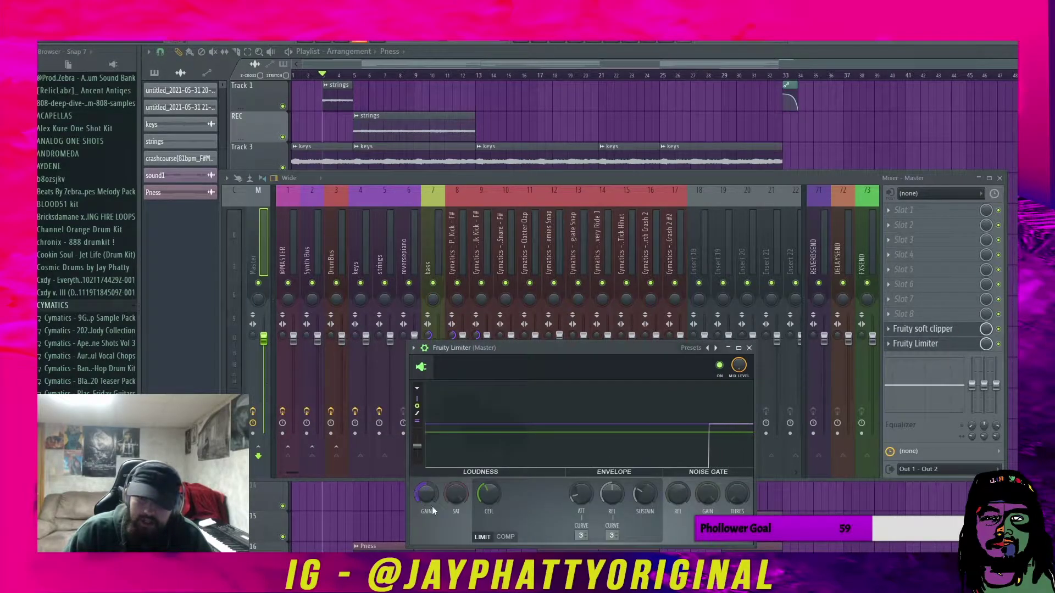
right_click(494, 496)
left_click(508, 404)
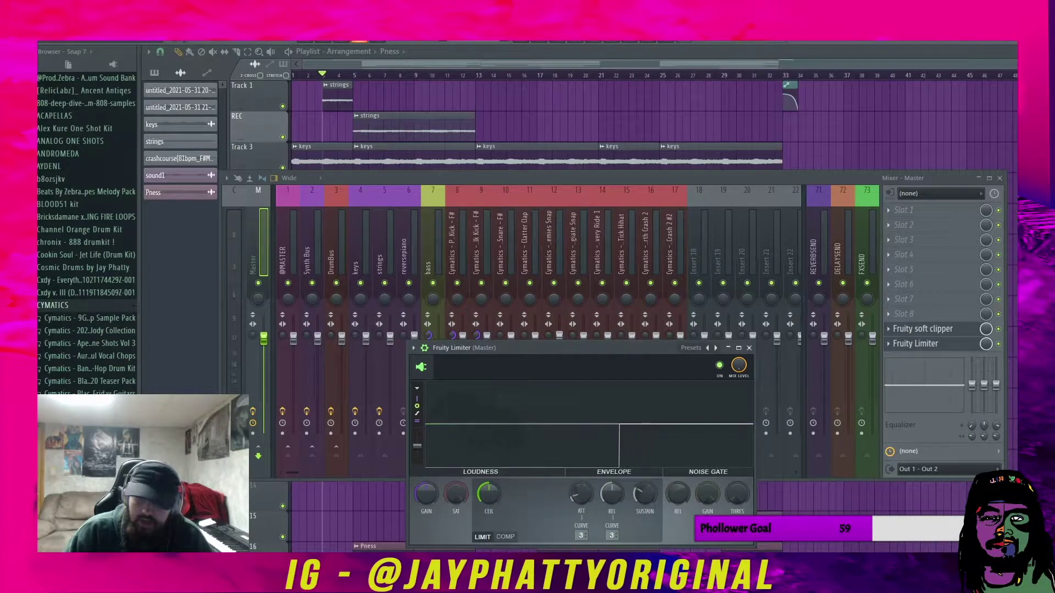
Reopen the Fruity Limiter, try its ceiling at maximum and reset it to default.
left_click(915, 345)
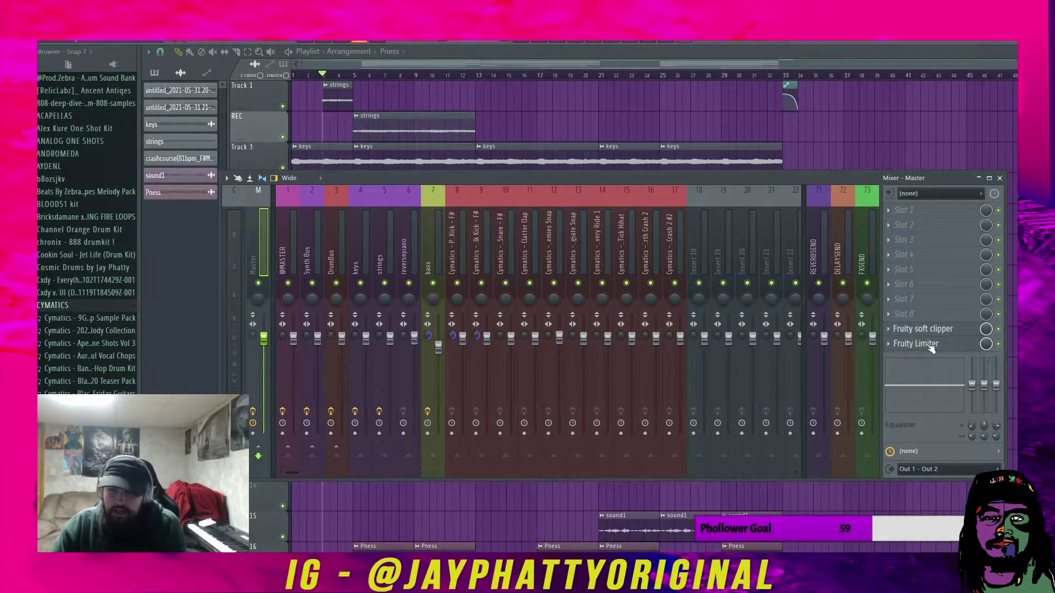
left_click(930, 346)
left_click(934, 345)
left_click(934, 345)
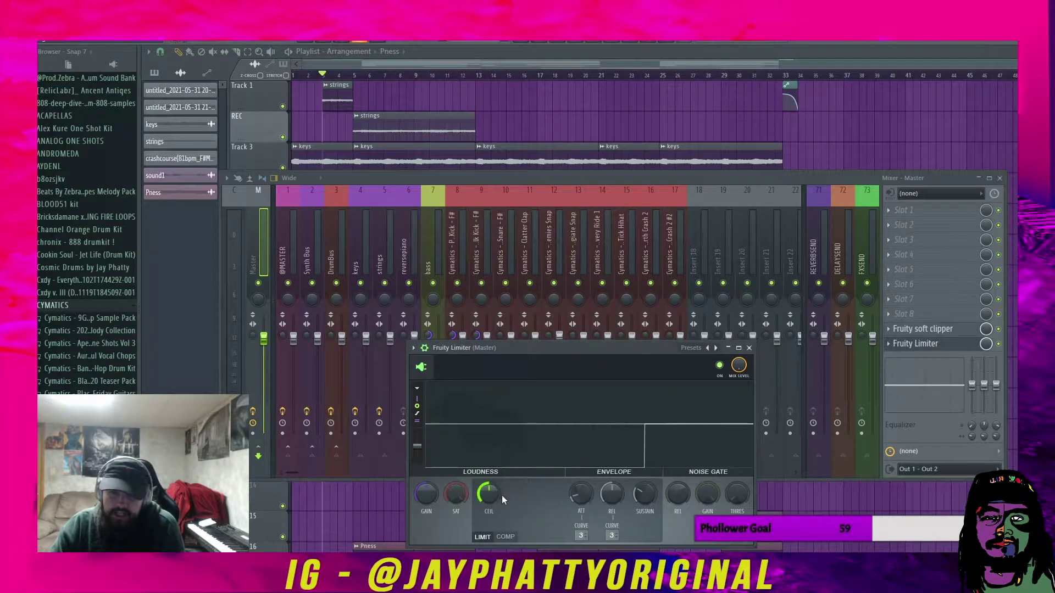
left_click_drag(494, 496, 494, 479)
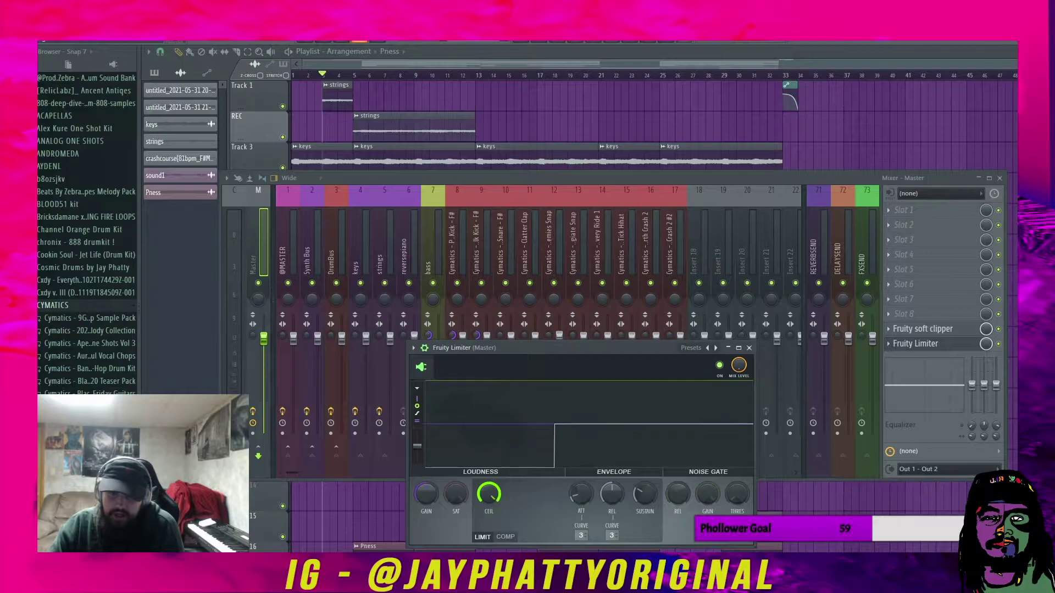
right_click(491, 495)
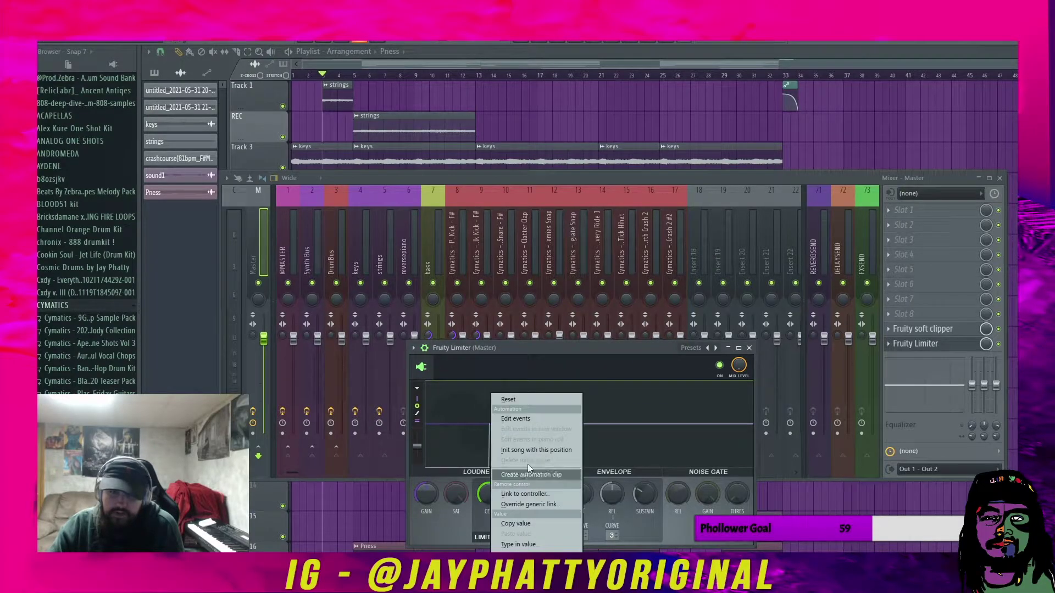
left_click(510, 399)
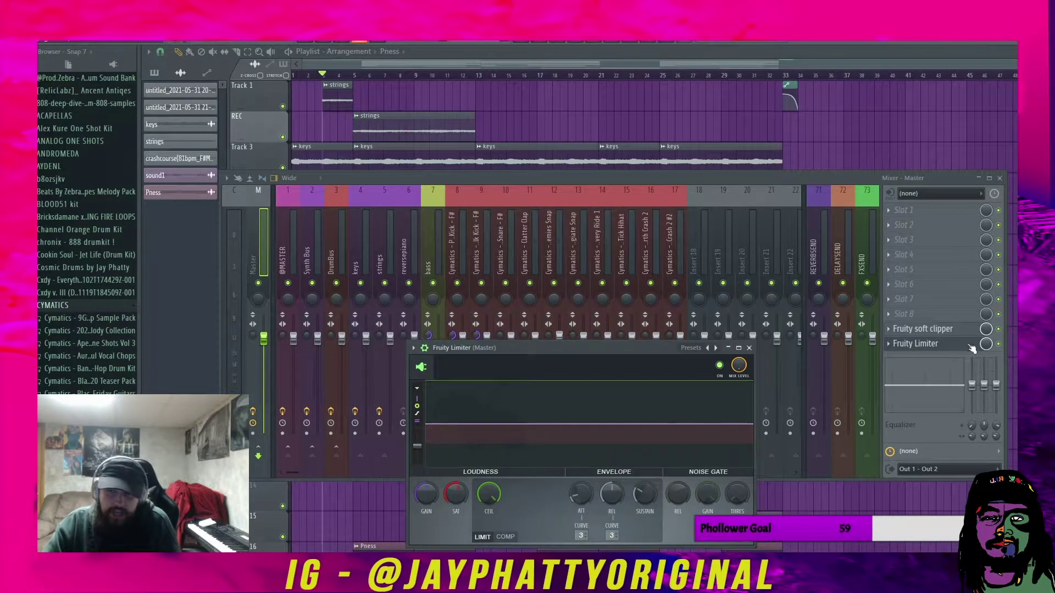
Bring the Fruity Limiter back to the front and adjust its saturation threshold.
left_click(933, 342)
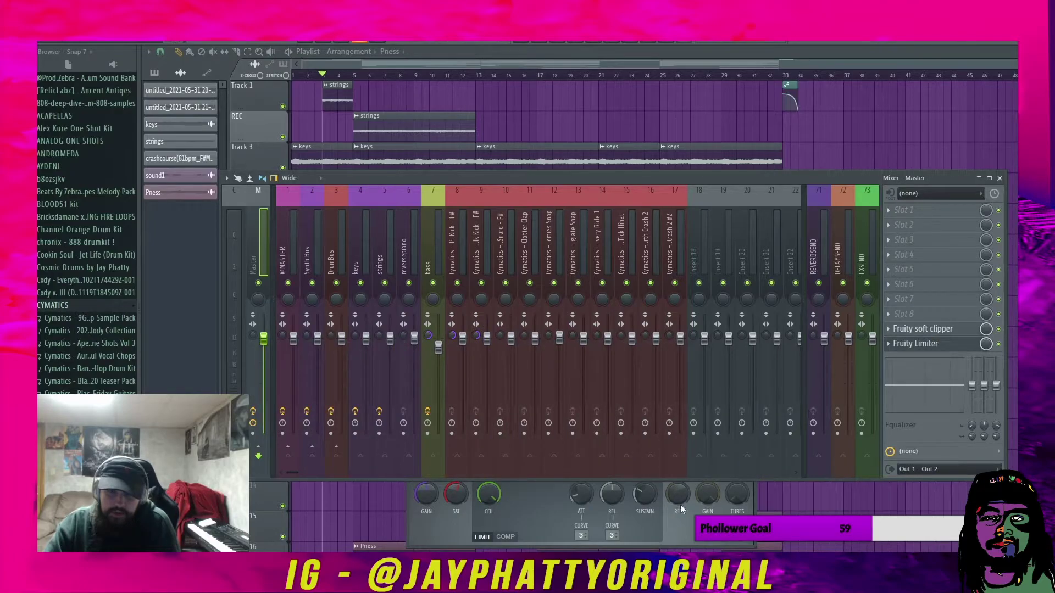
left_click(525, 502)
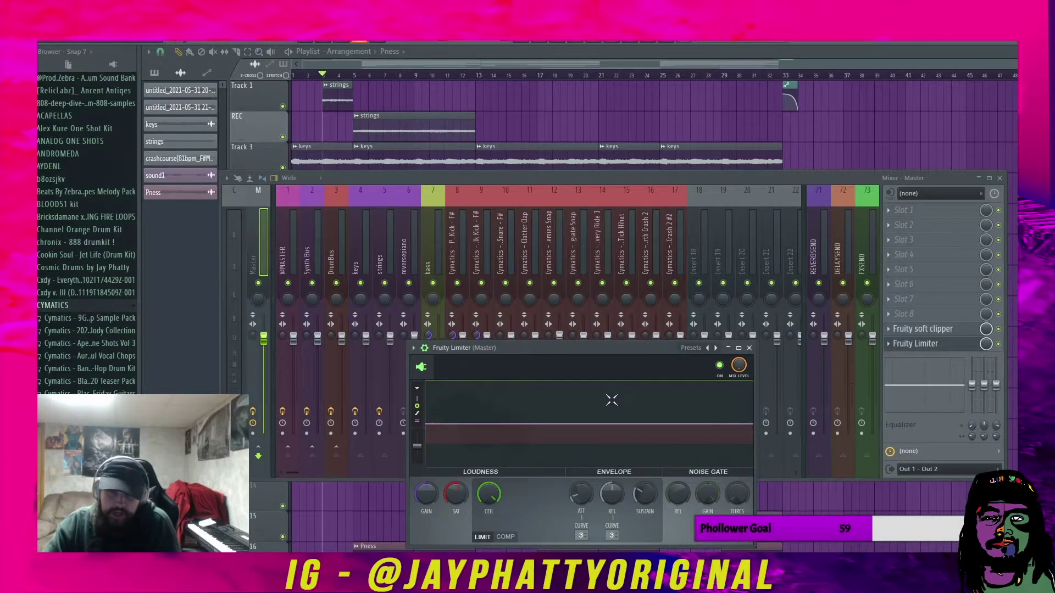
left_click_drag(456, 494, 456, 487)
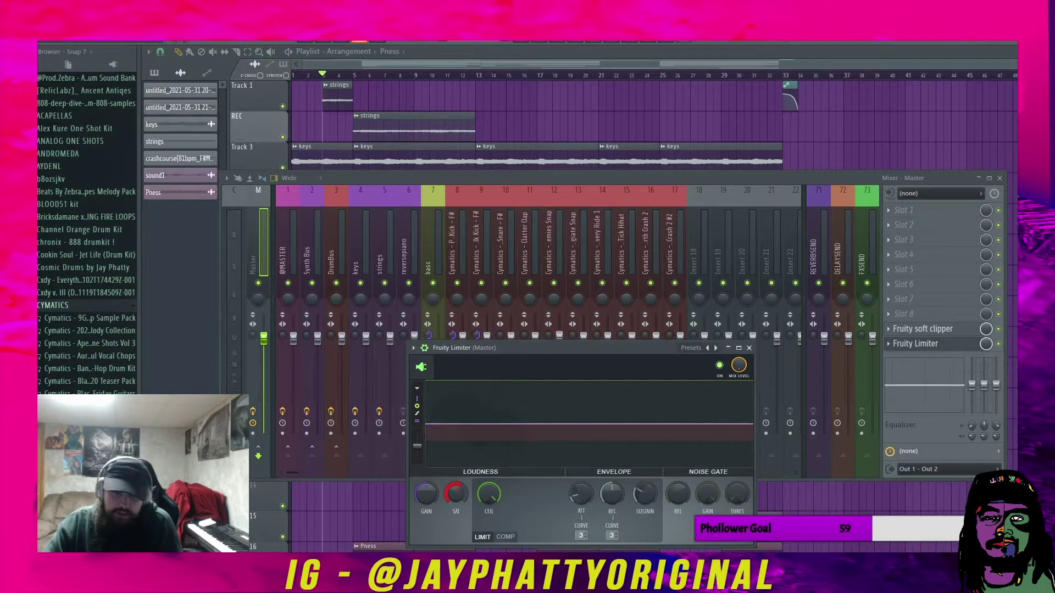
Reset the limiter's saturation and ceiling to default, with the soft clipper brought up for comparison and closed again.
left_click(942, 329)
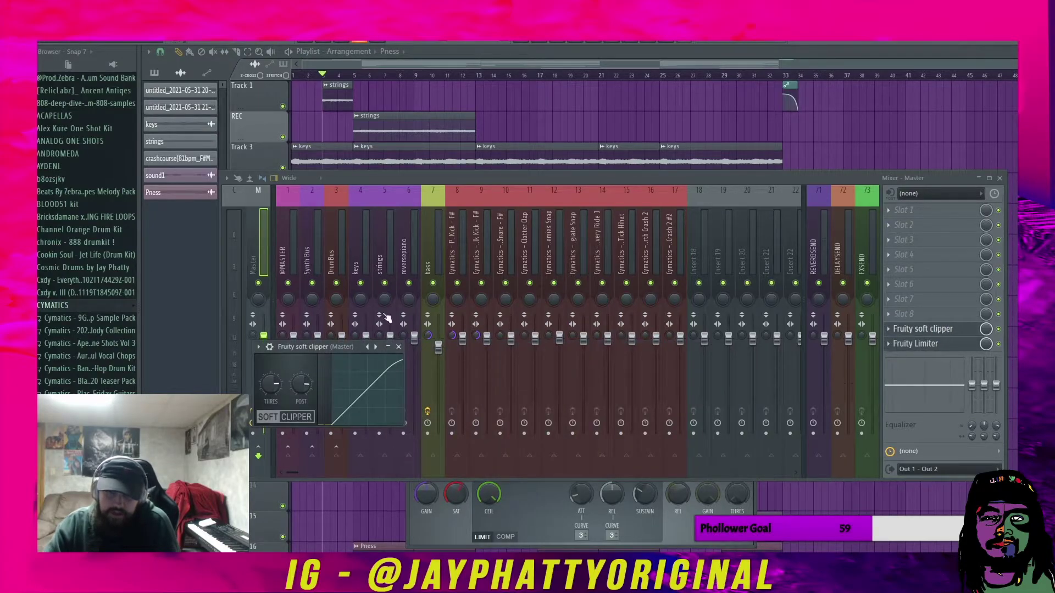
left_click_drag(314, 345, 351, 311)
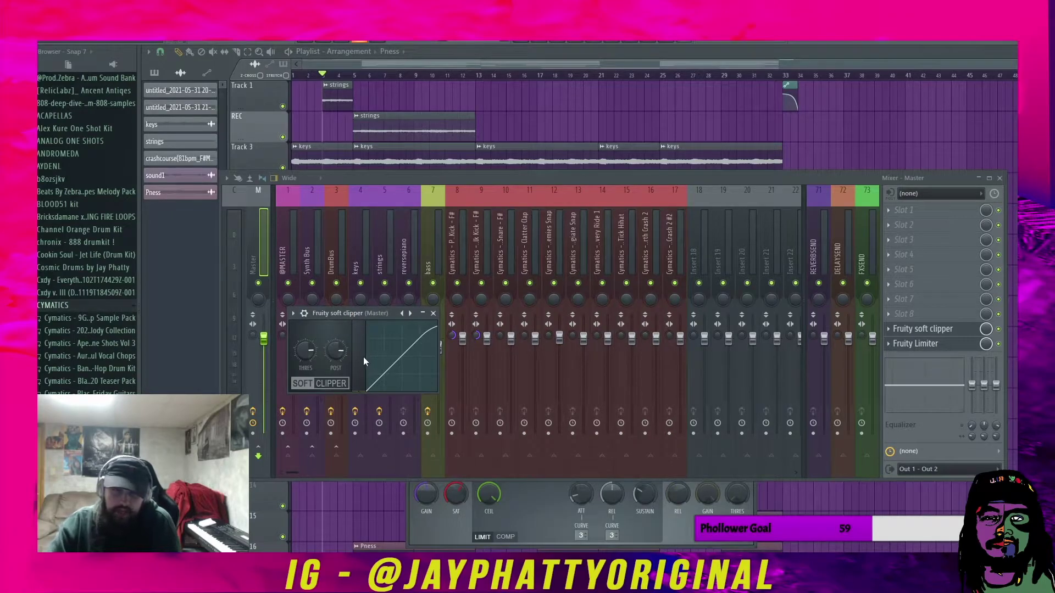
left_click(452, 535)
right_click(456, 495)
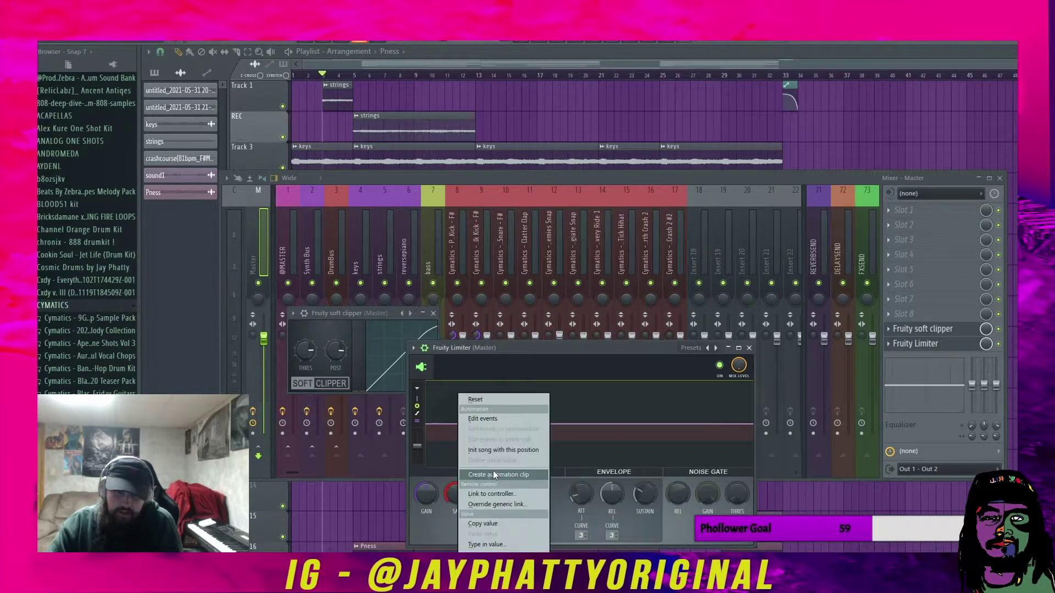
left_click(480, 395)
right_click(489, 494)
left_click(501, 404)
left_click(435, 314)
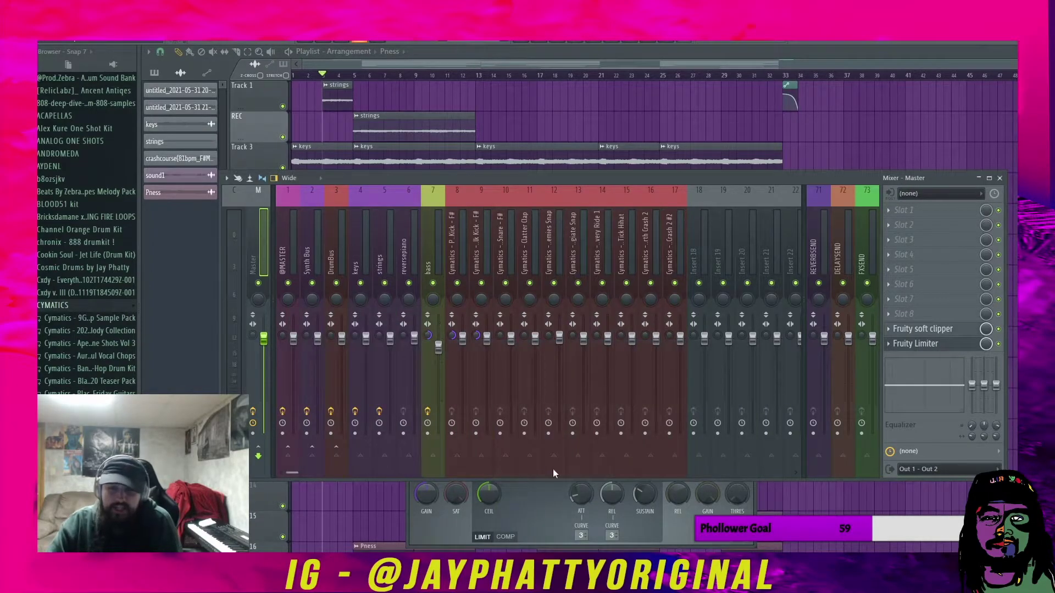
Select bars 5 to 13 of the playlist as the loop range and play them with the mixer shown.
left_click(442, 523)
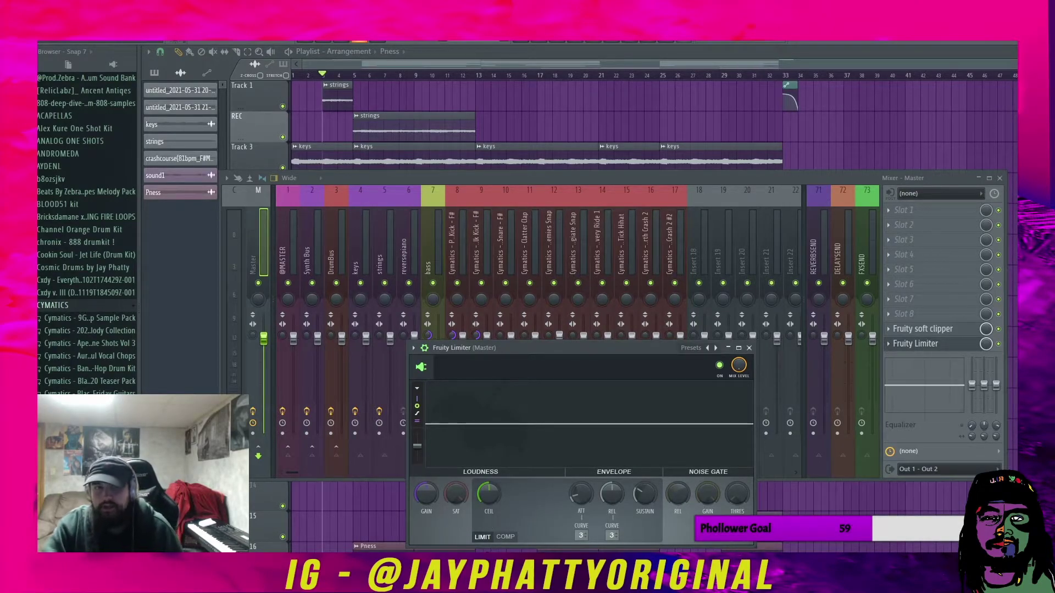
left_click(470, 57)
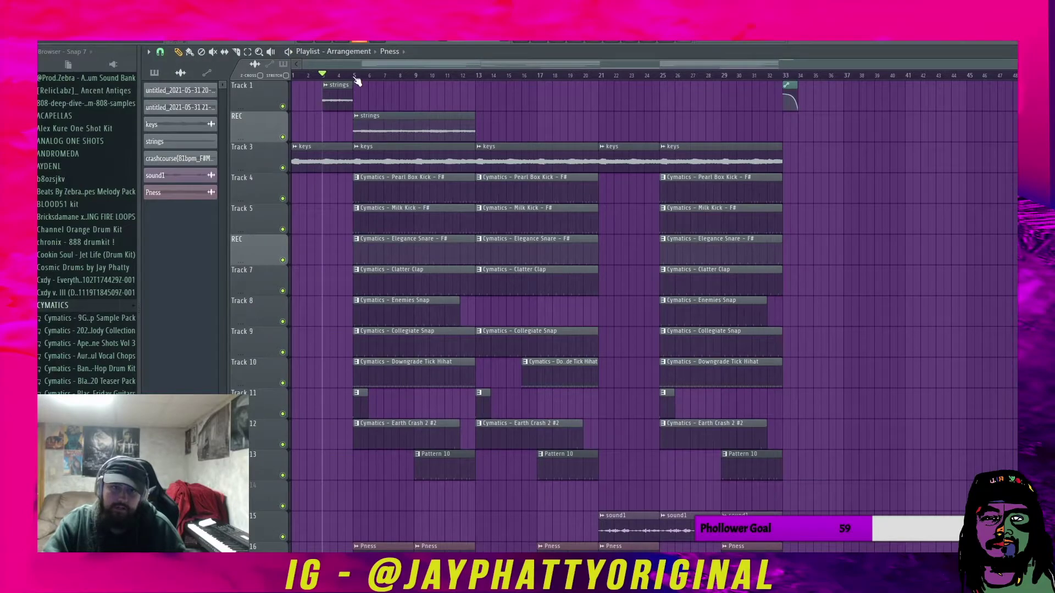
left_click_drag(356, 83, 476, 83)
scroll(540, 125, "down", 3)
scroll(540, 126, "up", 3)
left_click(572, 41)
left_click(584, 41)
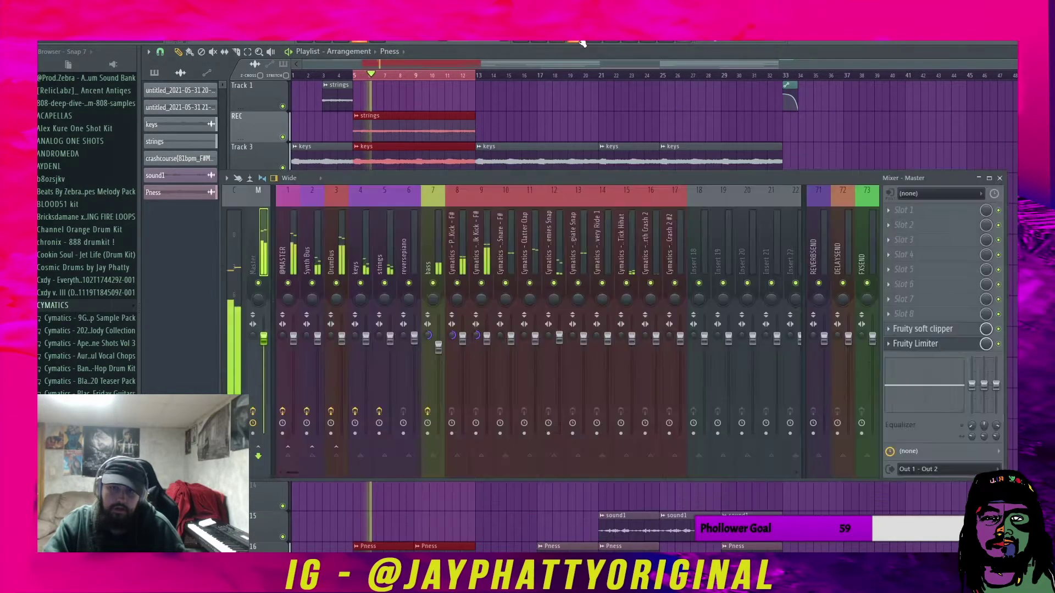
Open the master's Fruity Limiter, raise its ceiling to maximum and lower its saturation threshold while the loop plays.
left_click(924, 344)
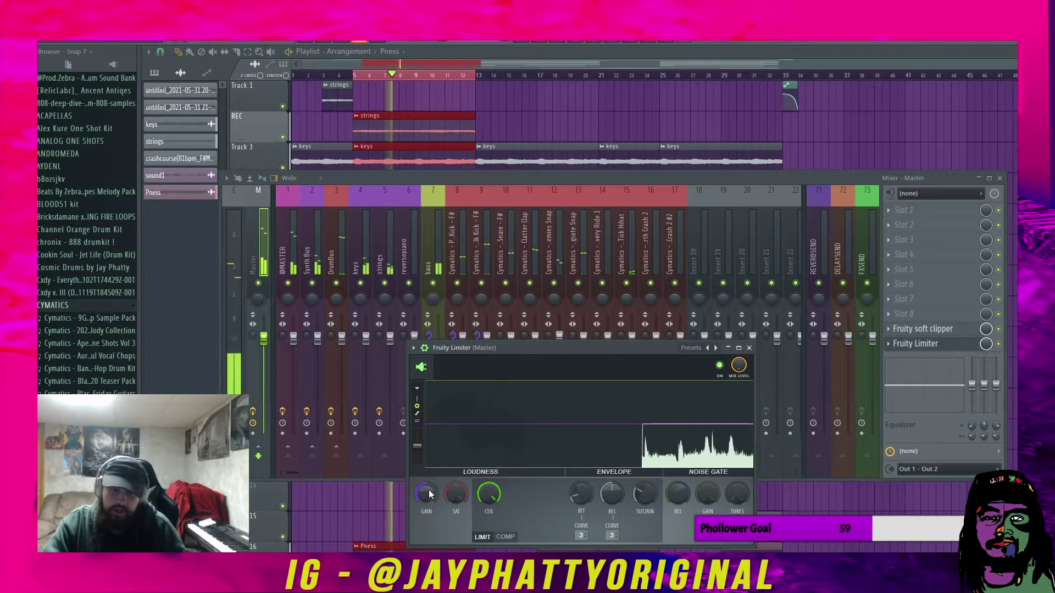
left_click_drag(464, 500, 464, 474)
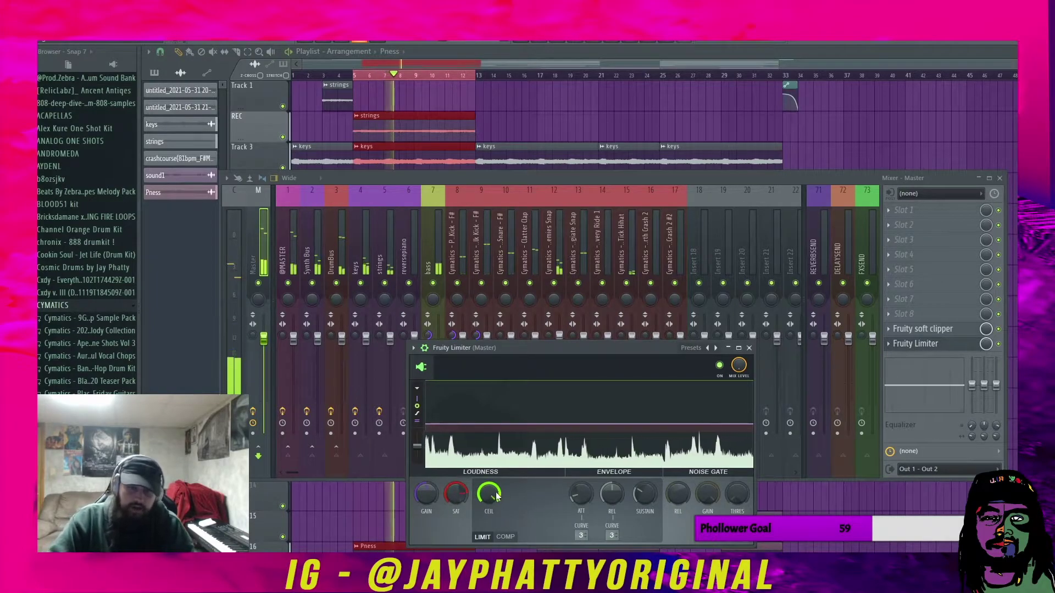
Open the master's Fruity soft clipper and sweep its threshold down and back up while the loop plays.
left_click(923, 328)
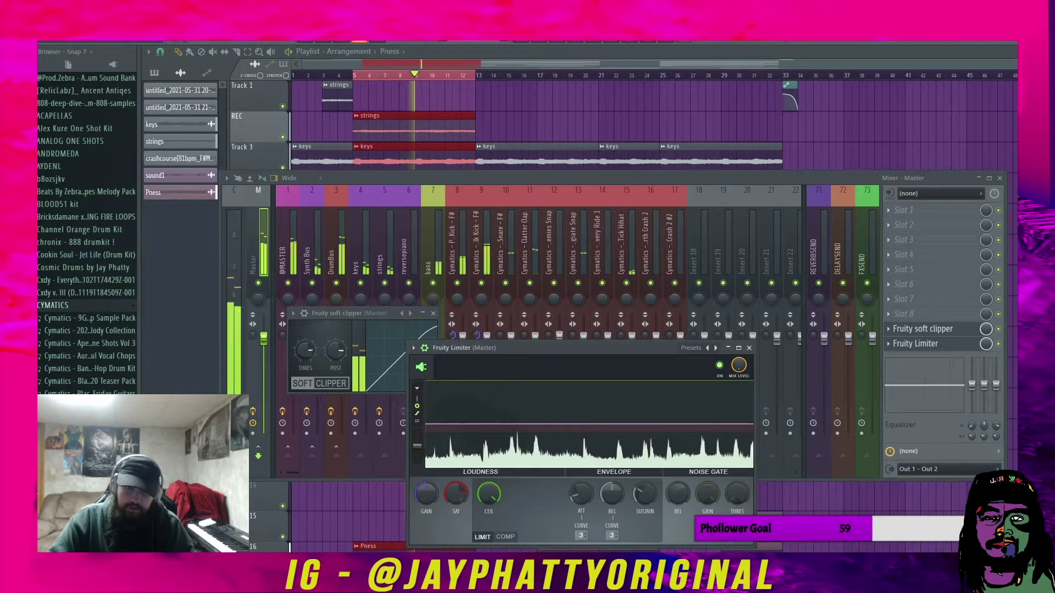
left_click_drag(306, 350, 305, 374)
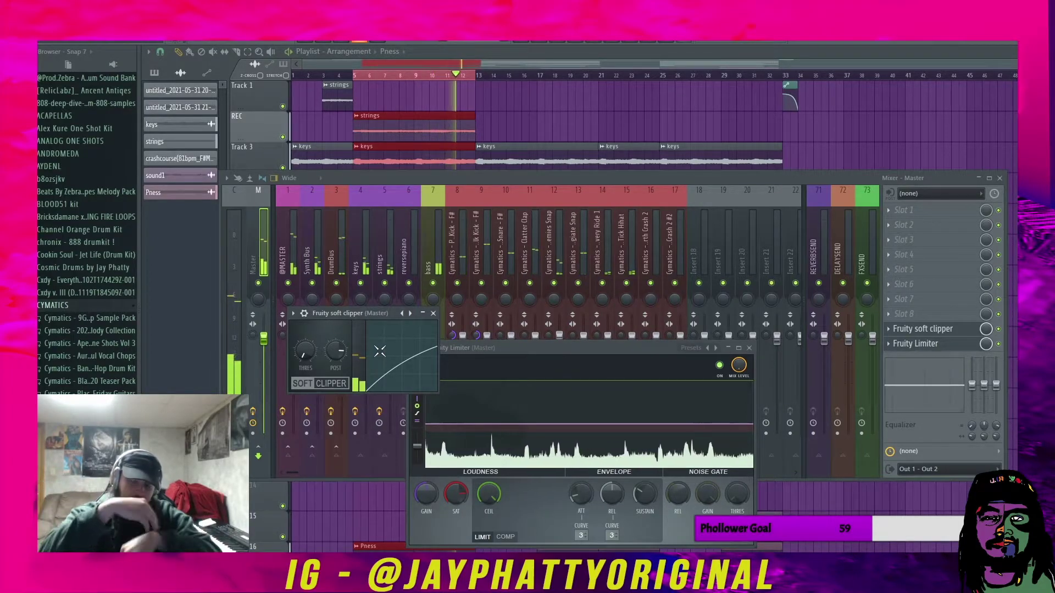
left_click_drag(381, 348, 381, 325)
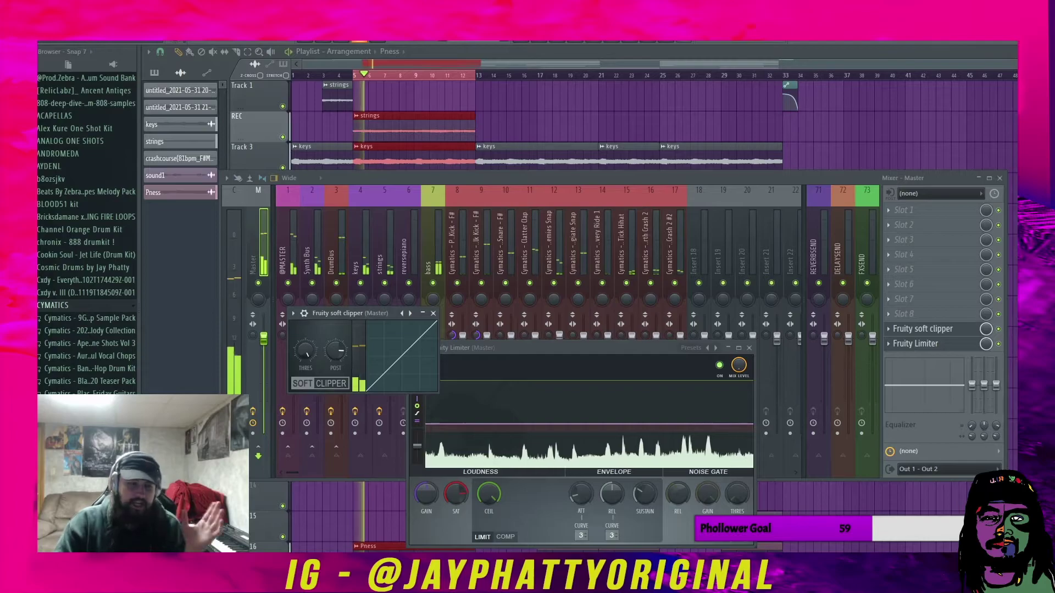
Lower the soft clipper's threshold and adjust its post gain, comparing the signal with the limiter's display.
left_click_drag(297, 356, 336, 329)
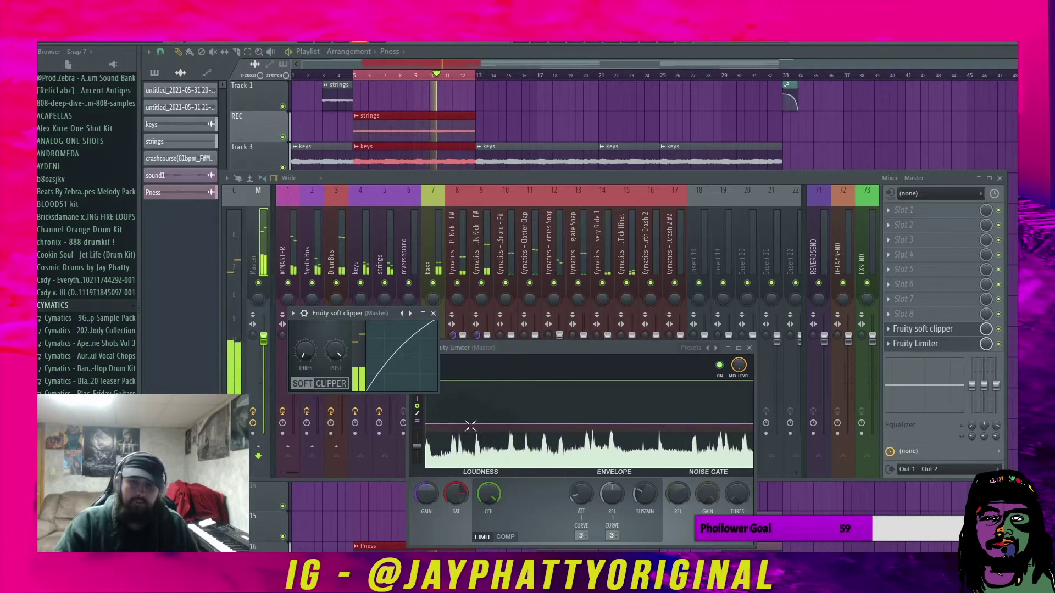
mouse_move(336, 350)
left_mouse_down()
mouse_move(336, 366)
mouse_move(340, 349)
left_mouse_up()
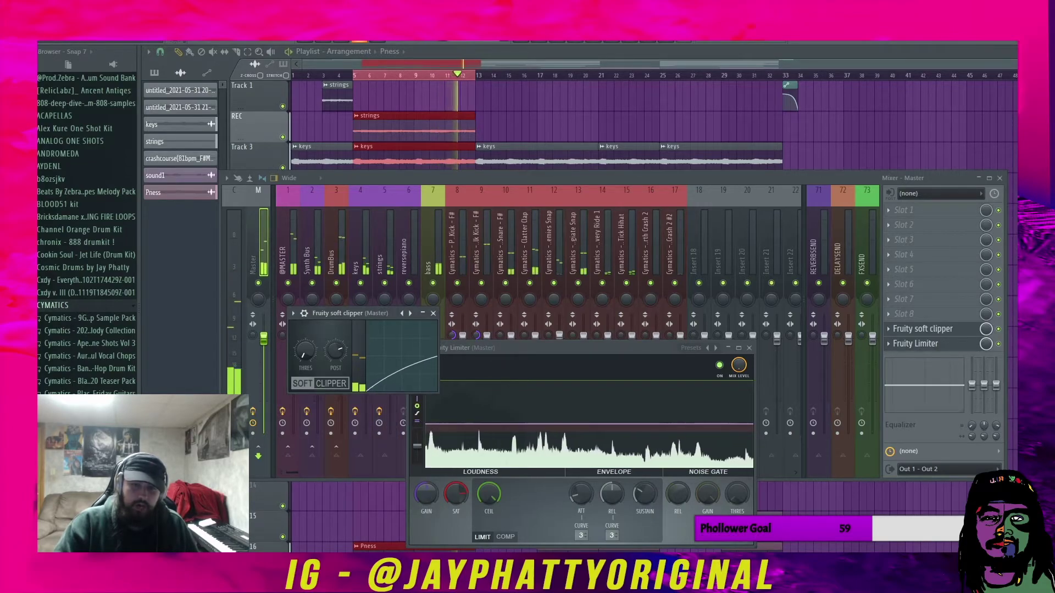
left_click(558, 355)
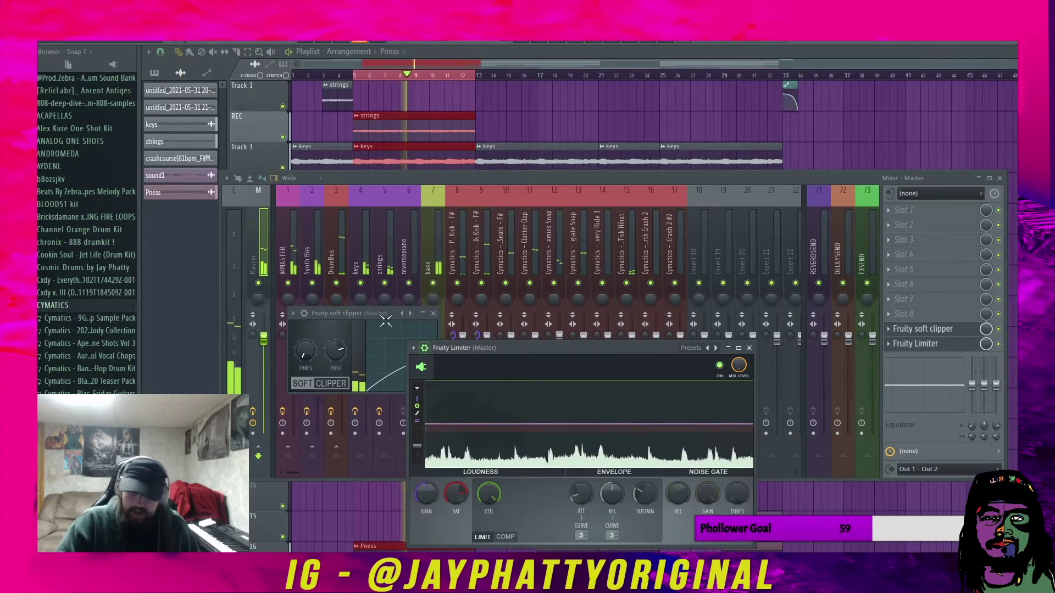
left_click(369, 322)
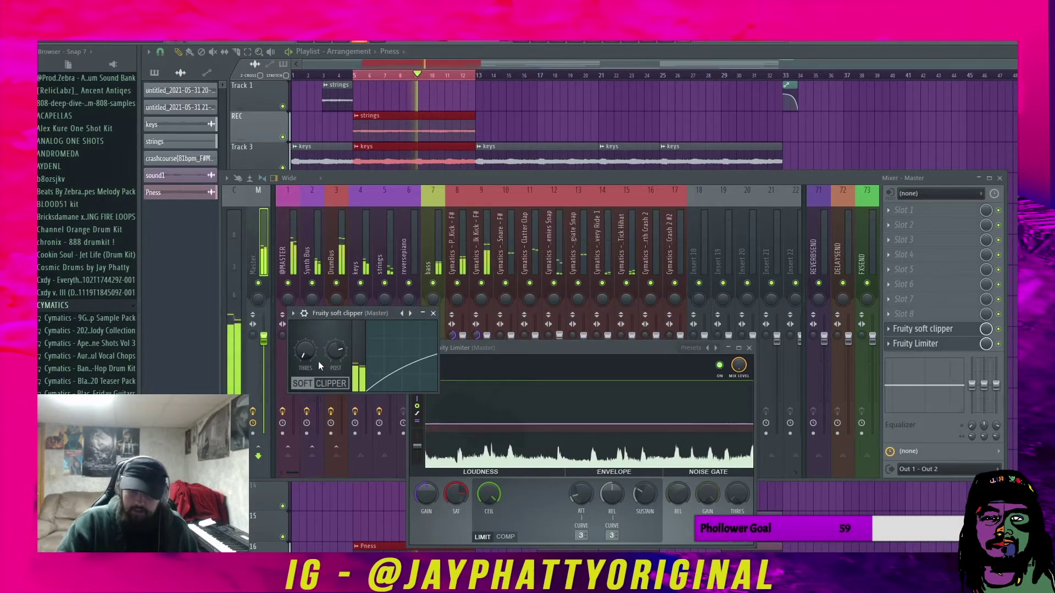